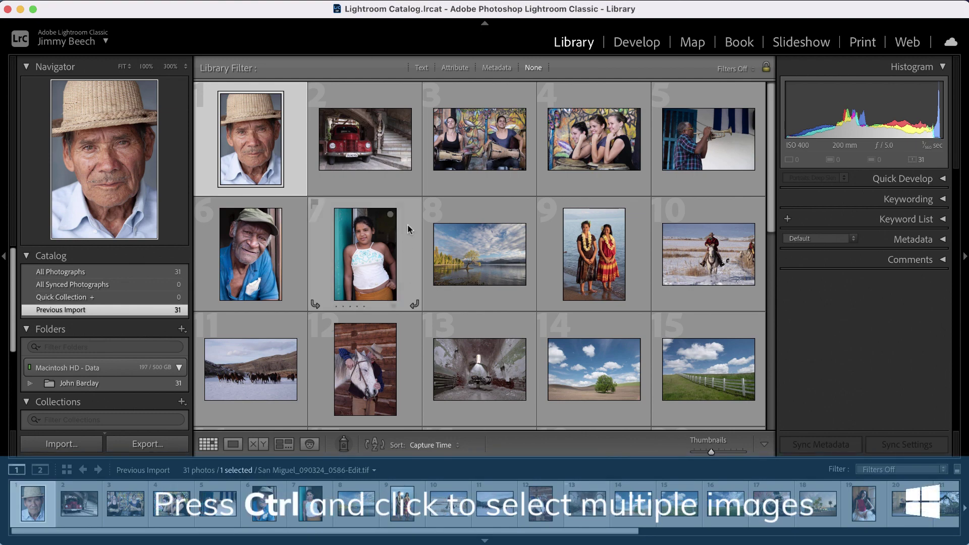
# Send all 31 Lightroom photos to Exposure X6 as copies that keep their Lightroom adjustments
pyautogui.keyDown('super'); pyautogui.click(392, 179); pyautogui.keyUp('super')
pyautogui.press('super+a')
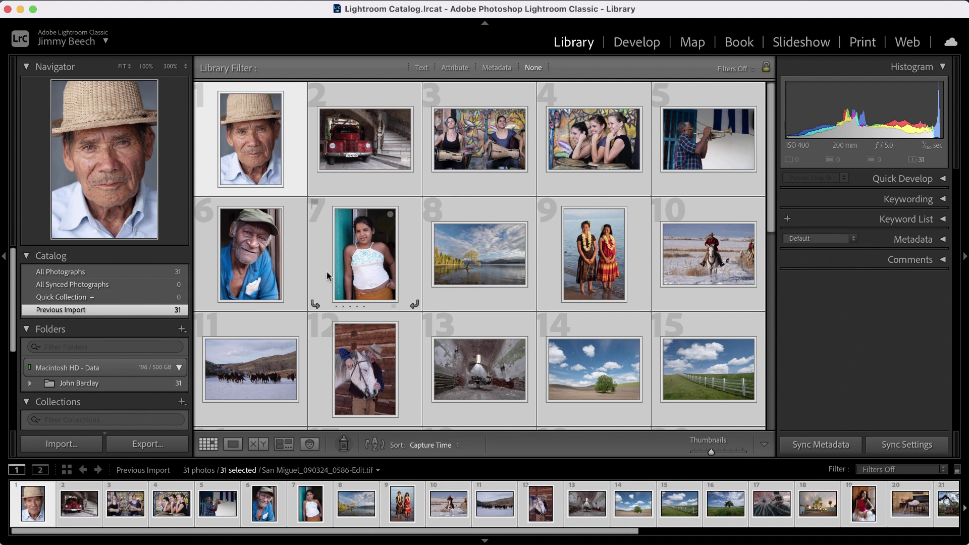
pyautogui.rightClick(494, 254)
pyautogui.moveTo(629, 268)
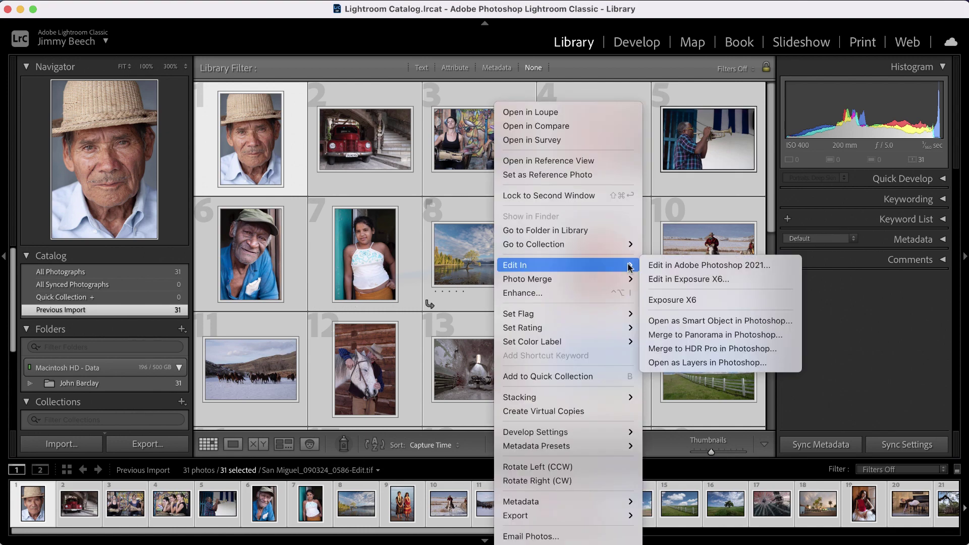
pyautogui.click(657, 300)
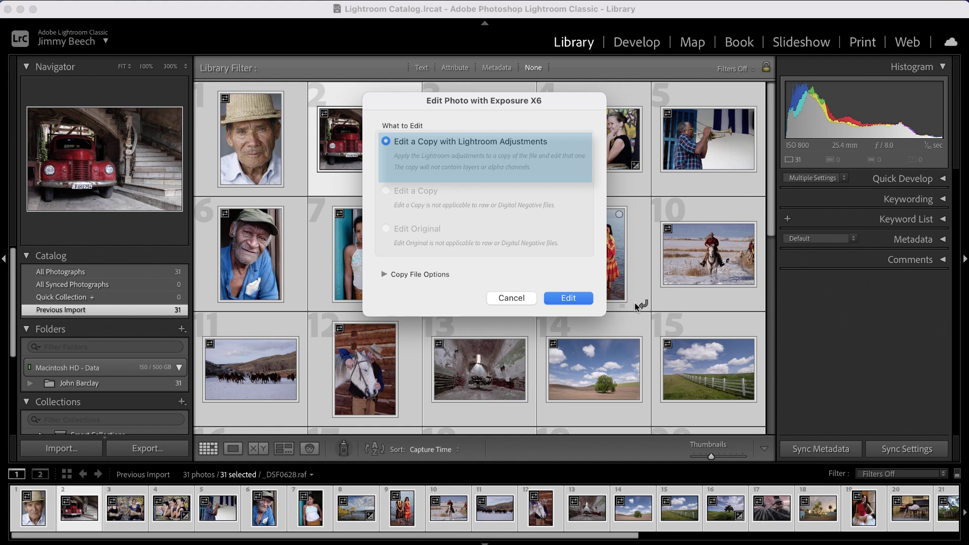
pyautogui.click(384, 275)
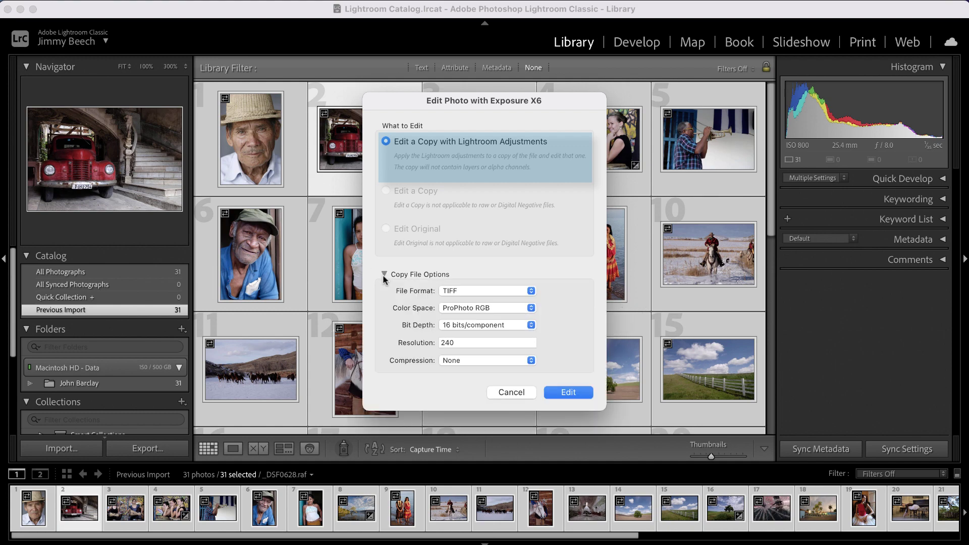
pyautogui.click(568, 394)
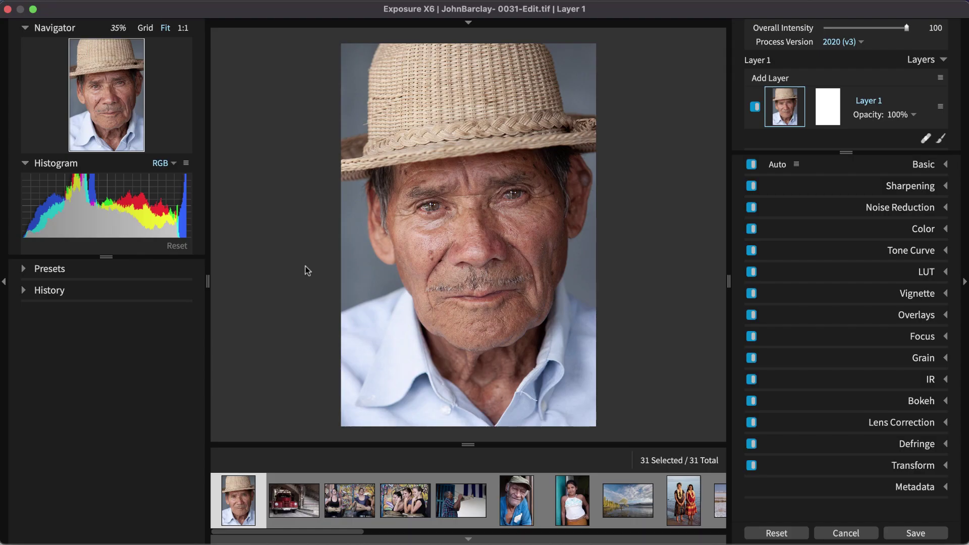
# Enlarge the Presets panel, filter to Color presets, and expand Color Films - Print - Low Contrast
pyautogui.click(56, 269)
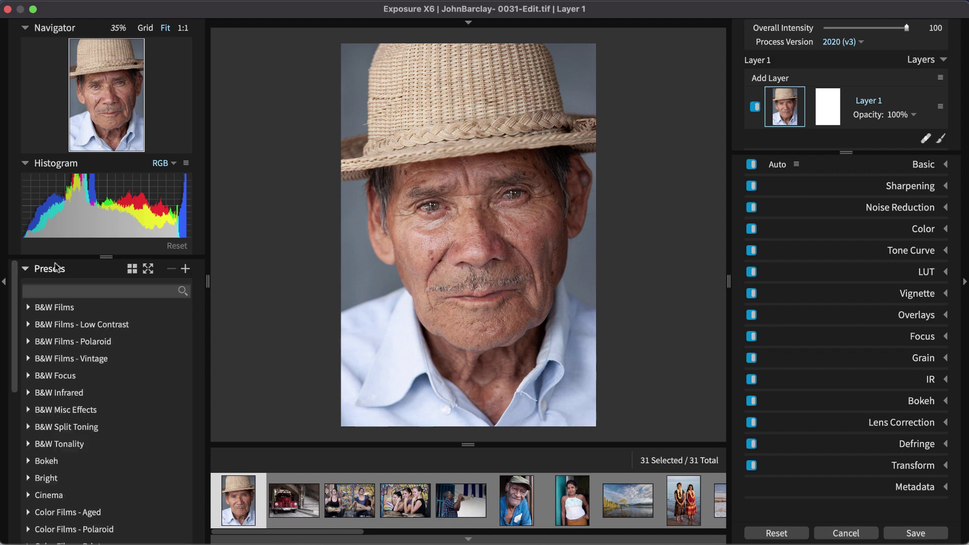
pyautogui.moveTo(64, 258); pyautogui.dragTo(161, 49)
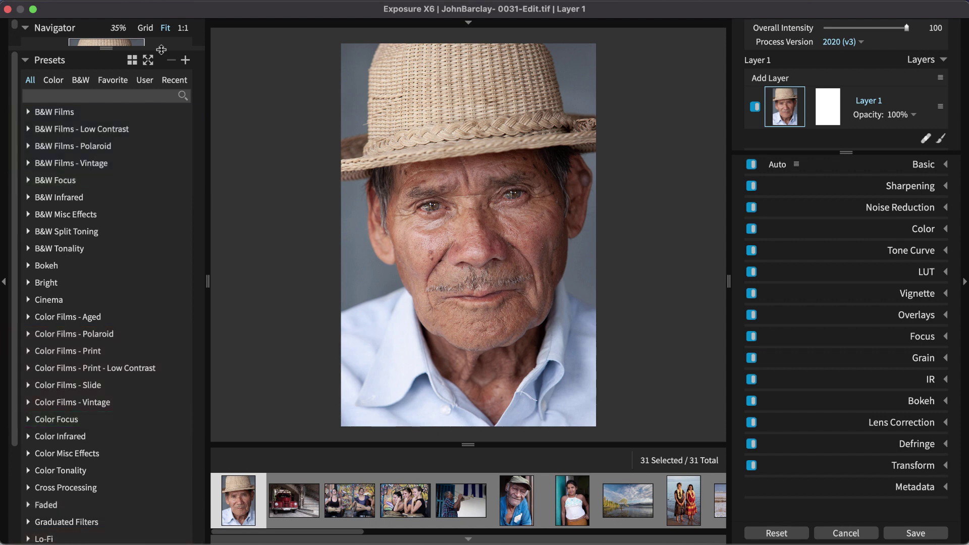
pyautogui.click(53, 81)
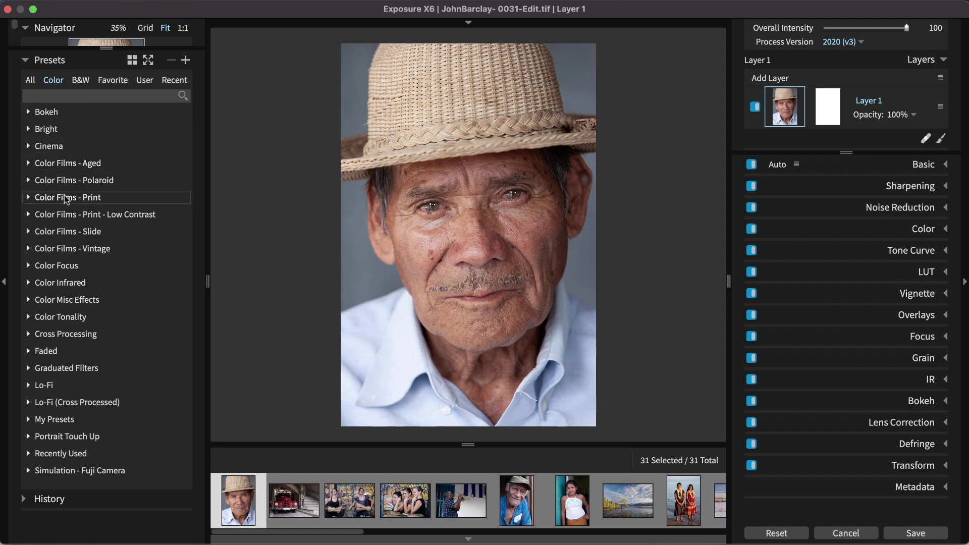
pyautogui.click(62, 214)
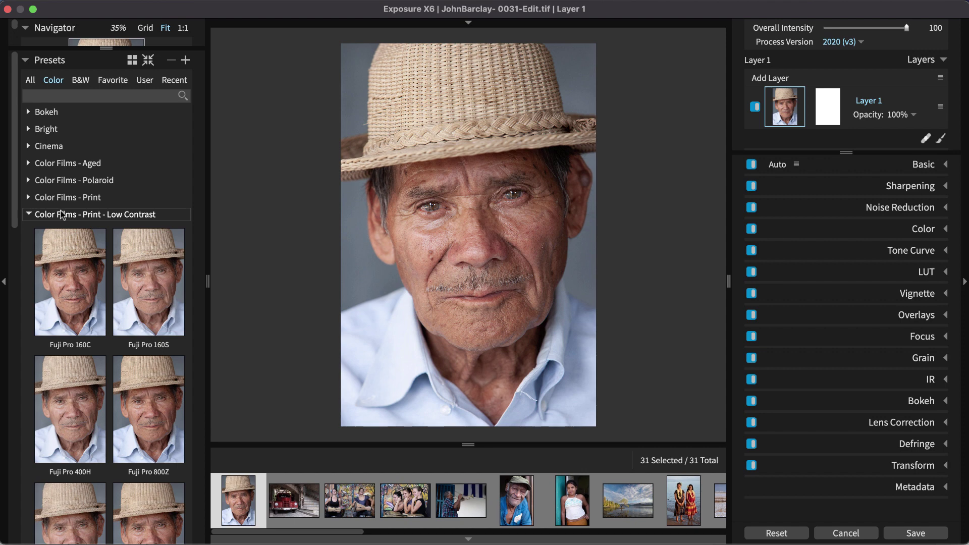
# Try Fuji Pro 160C, 160S and 400H, then apply Fuji Reala to the straw-hat portrait
pyautogui.click(71, 259)
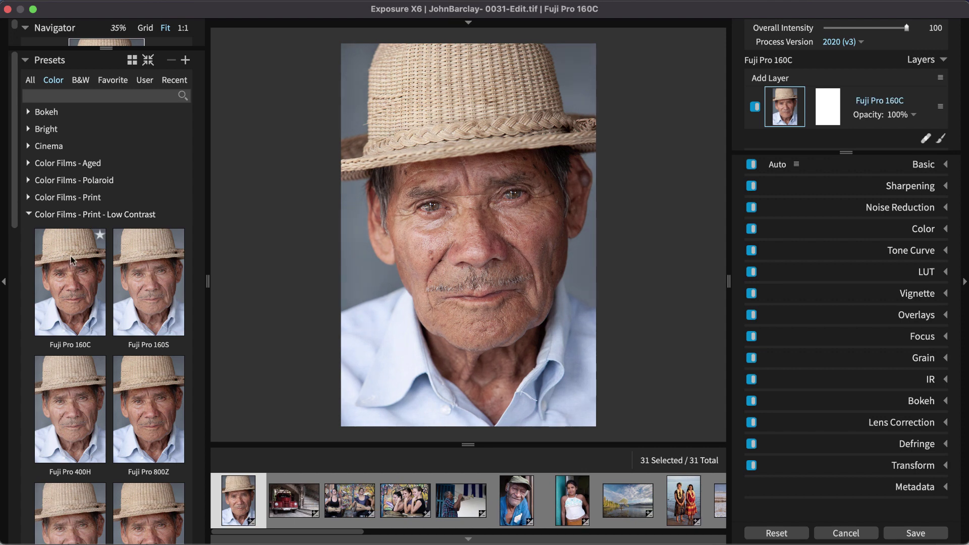
pyautogui.click(135, 299)
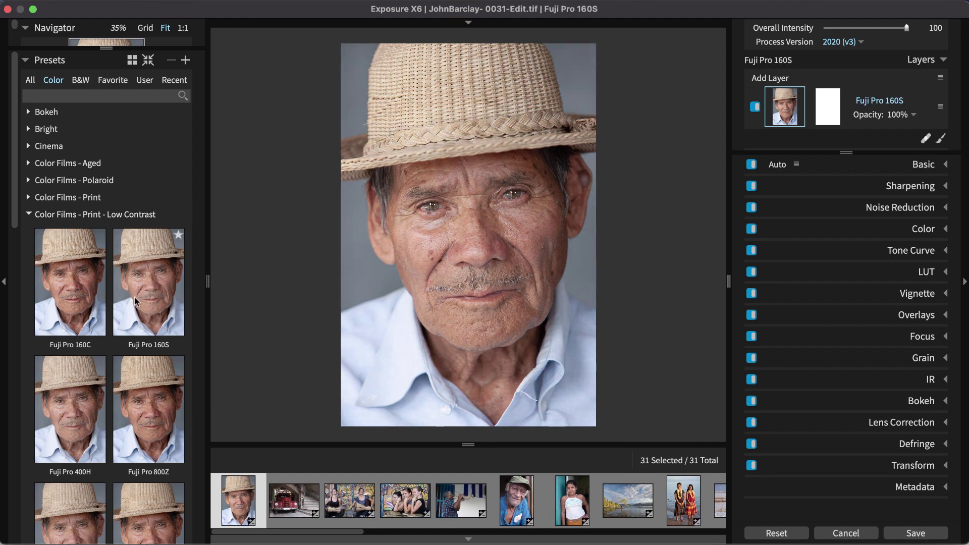
pyautogui.click(79, 374)
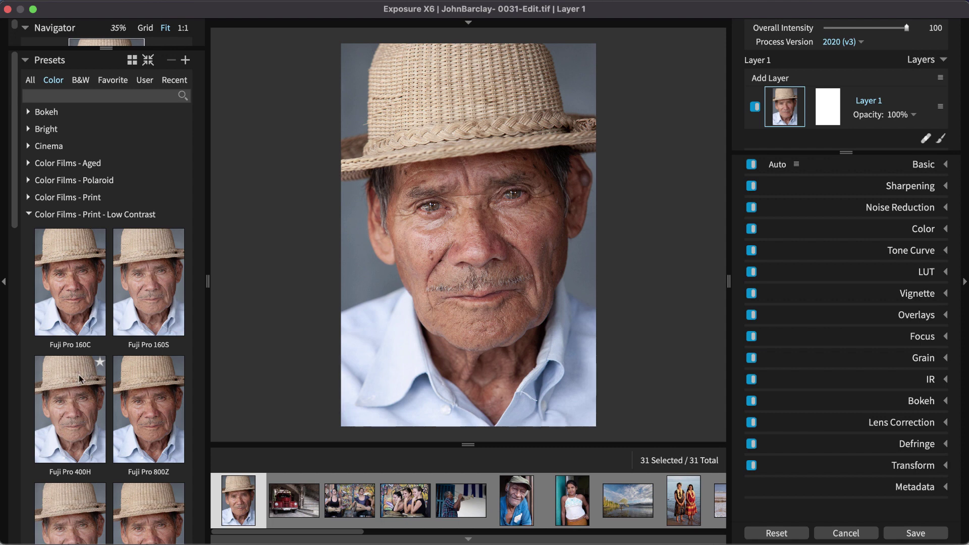
pyautogui.scroll(-3, 79, 376)
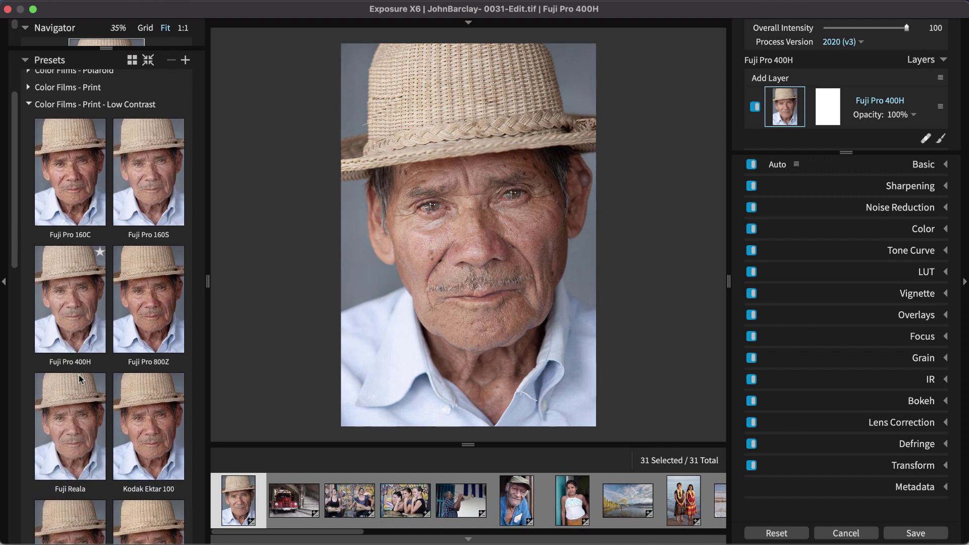
pyautogui.click(80, 420)
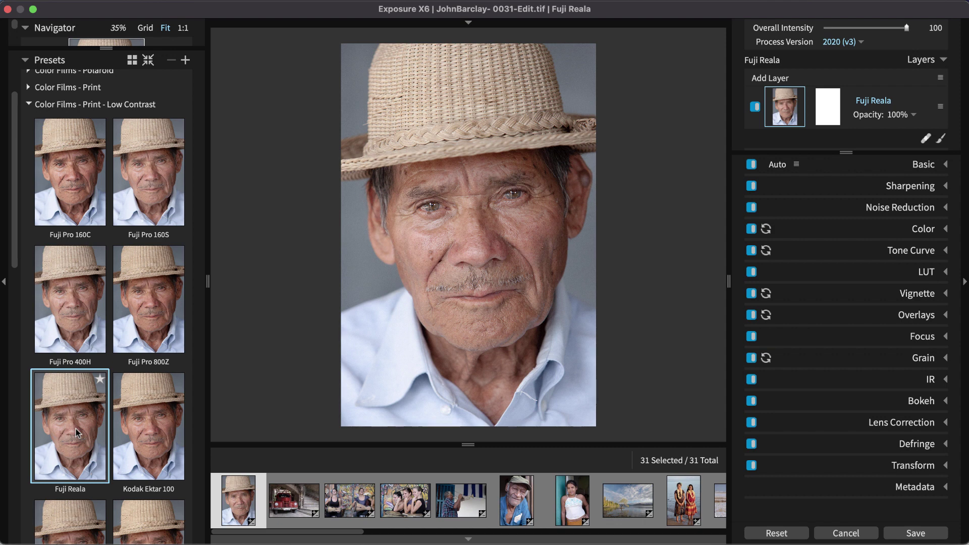
# Compare Fuji Reala against the original and hide the presets side panel
pyautogui.press('\\')
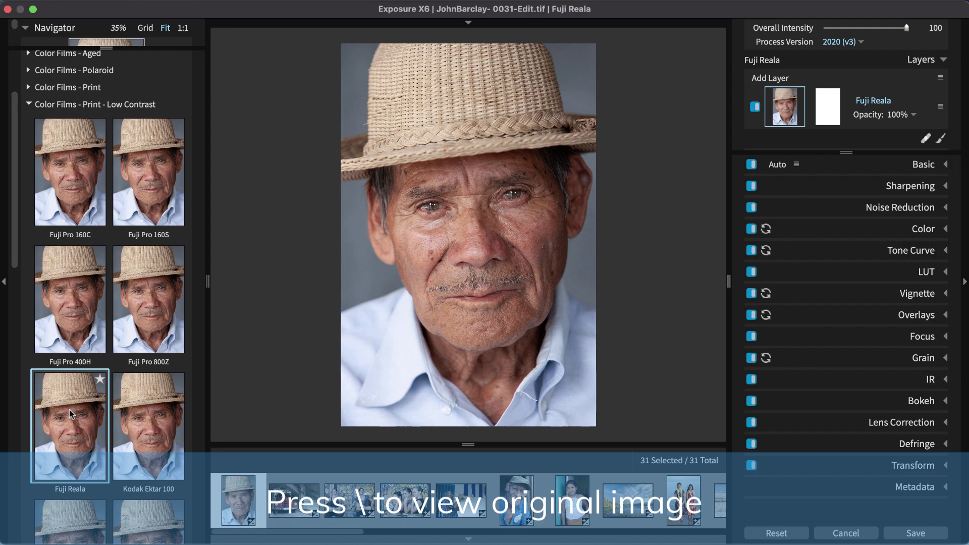
pyautogui.press('\\')
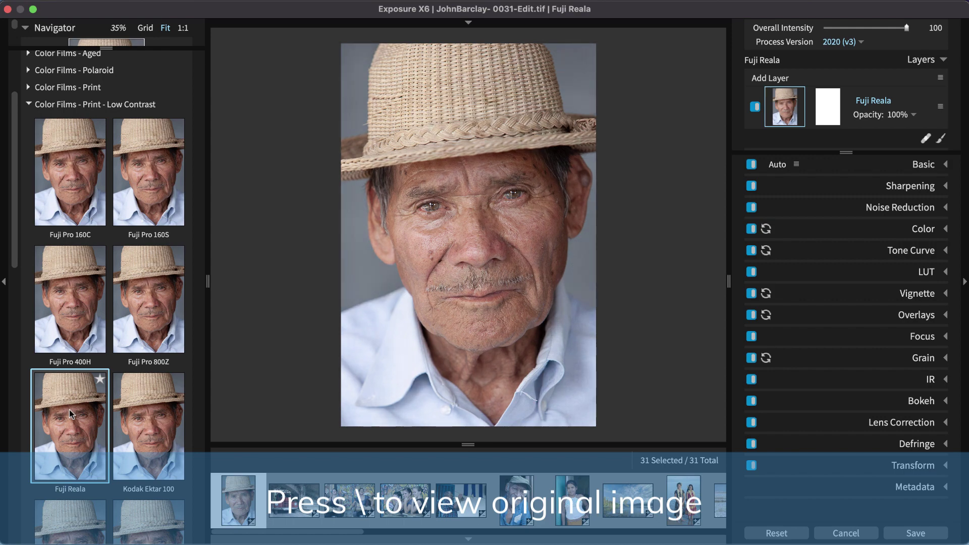
pyautogui.click(10, 358)
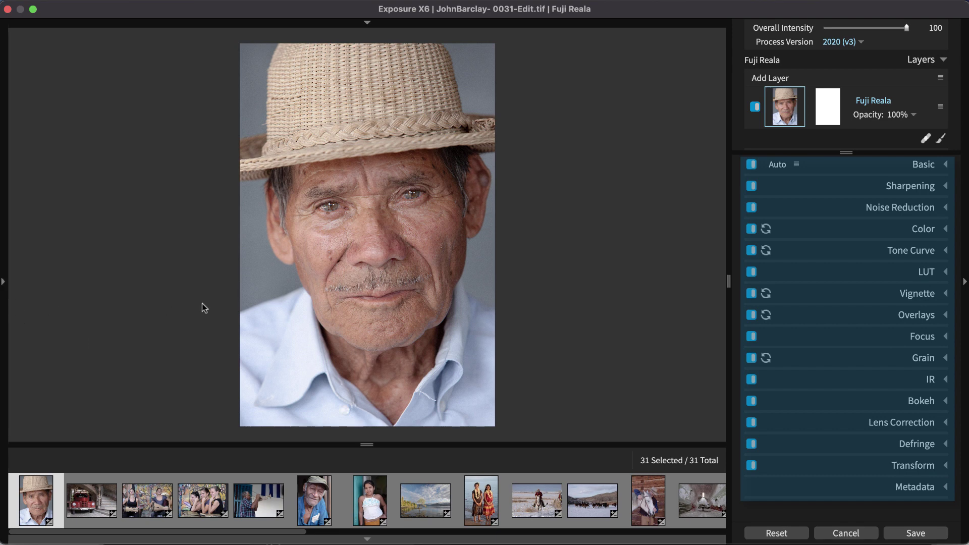
# Auto-adjust Basic tones (Highlights -6.83, Shadows -9.79, Whites 2.02, Blacks 3.24) and reopen the left panel
pyautogui.click(913, 171)
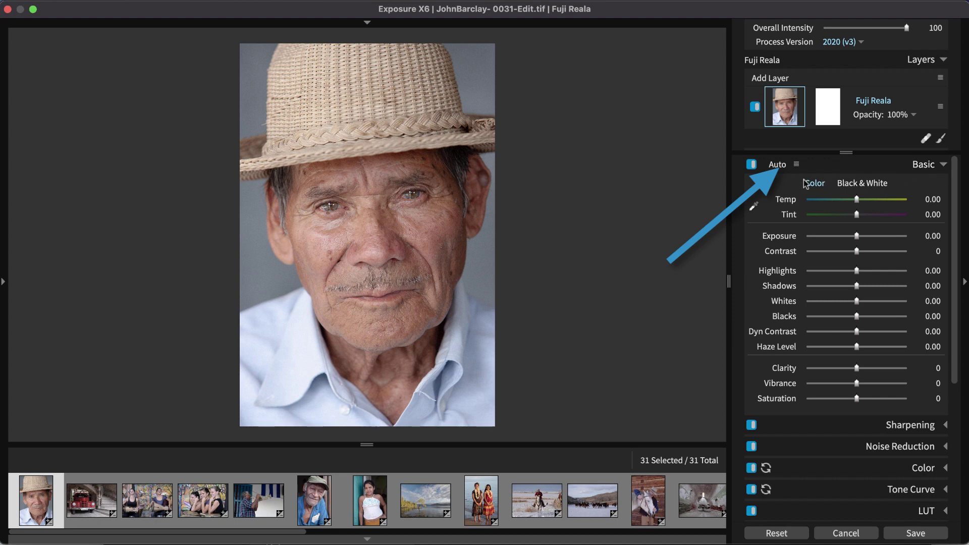
pyautogui.click(778, 165)
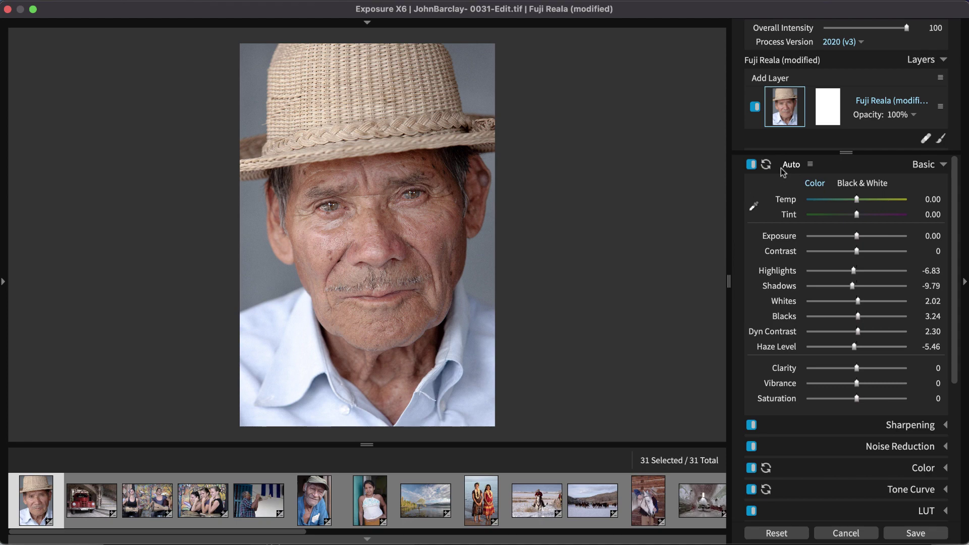
pyautogui.click(3, 141)
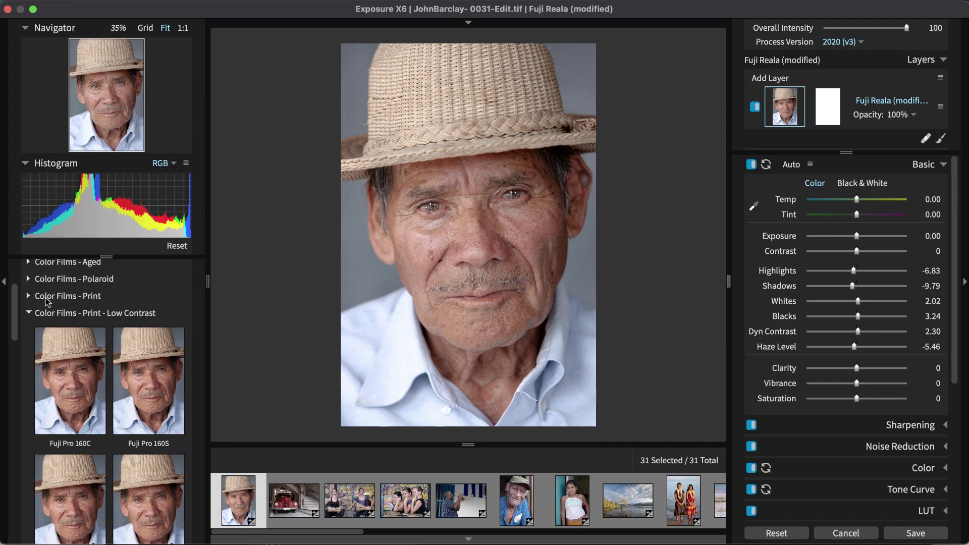
# Limit edits to this portrait and lower Exposure to -0.39, keeping Highlights at -6.83
pyautogui.moveTo(117, 224)
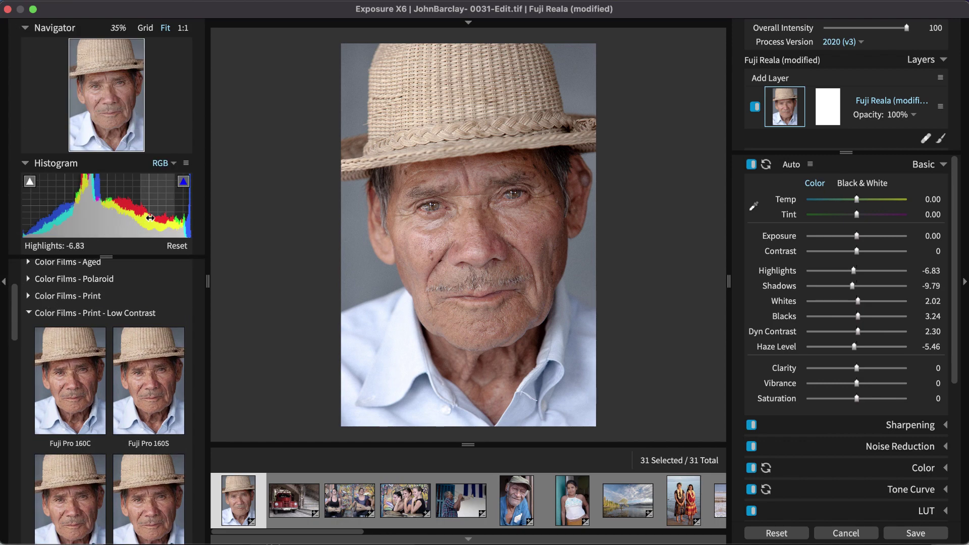
pyautogui.press('super+d')
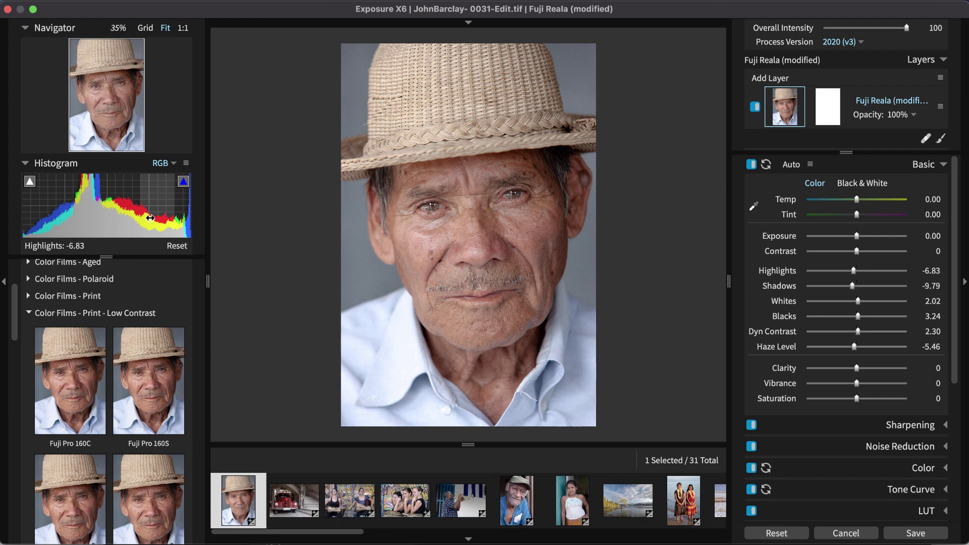
pyautogui.moveTo(129, 217); pyautogui.dragTo(95, 217)
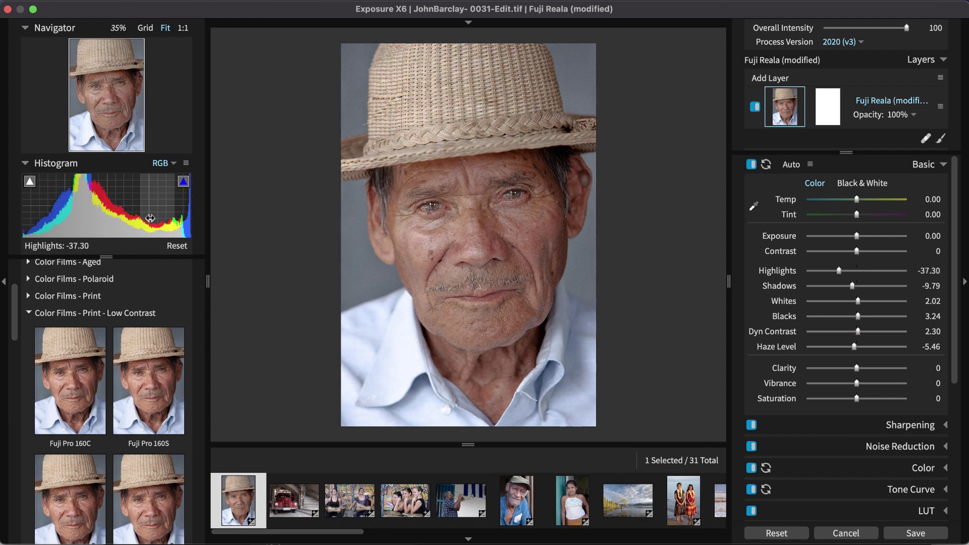
pyautogui.press('super+z')
pyautogui.moveTo(124, 218)
pyautogui.mouseDown()
pyautogui.moveTo(108, 218)
pyautogui.moveTo(120, 218)
pyautogui.mouseUp()
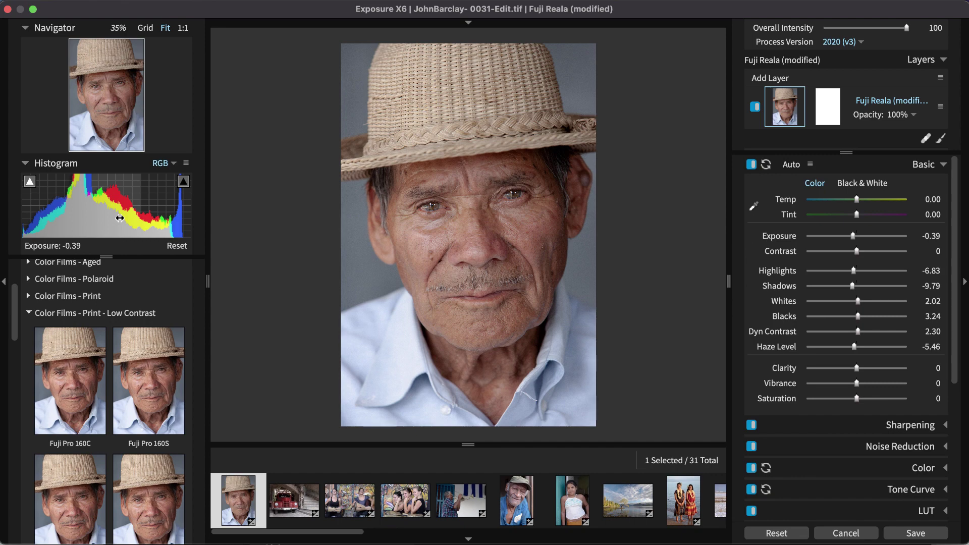
# On the green-cap portrait, open the B&W Films presets and apply Agfa Scala 200
pyautogui.click(510, 498)
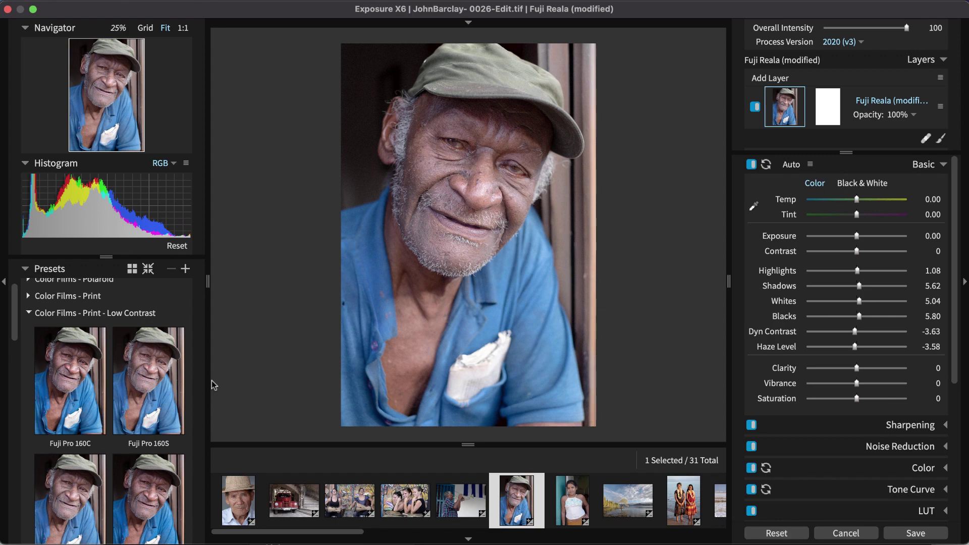
pyautogui.scroll(4, 60, 316)
pyautogui.click(80, 289)
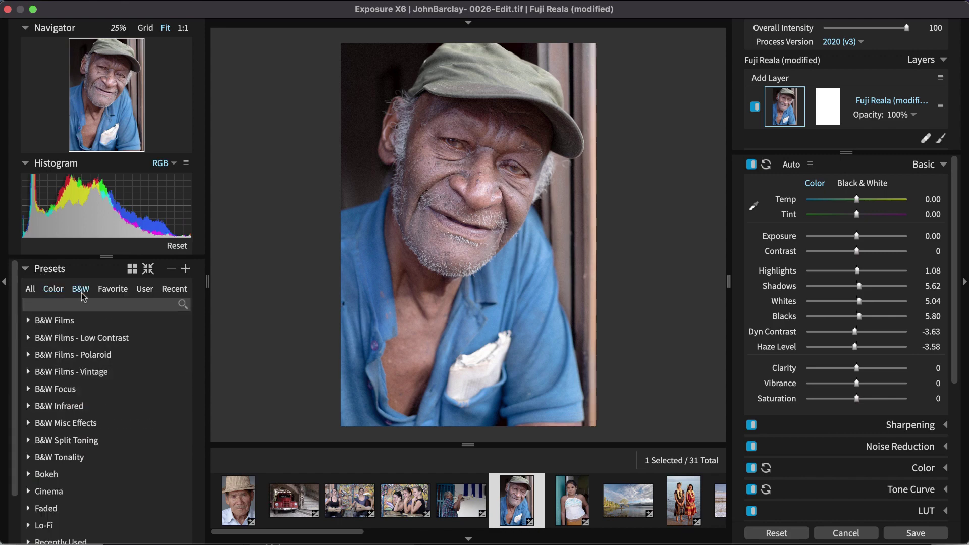
pyautogui.click(68, 321)
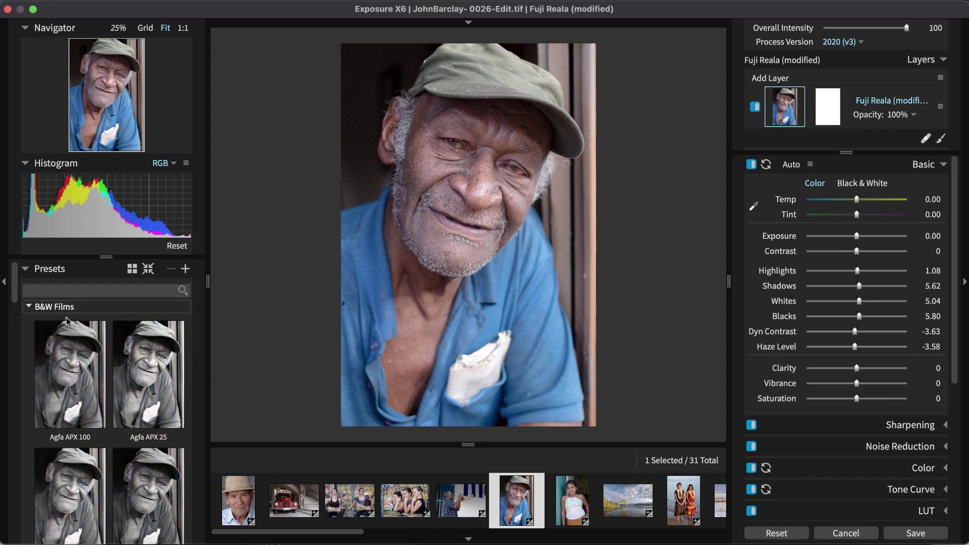
pyautogui.scroll(-5, 68, 321)
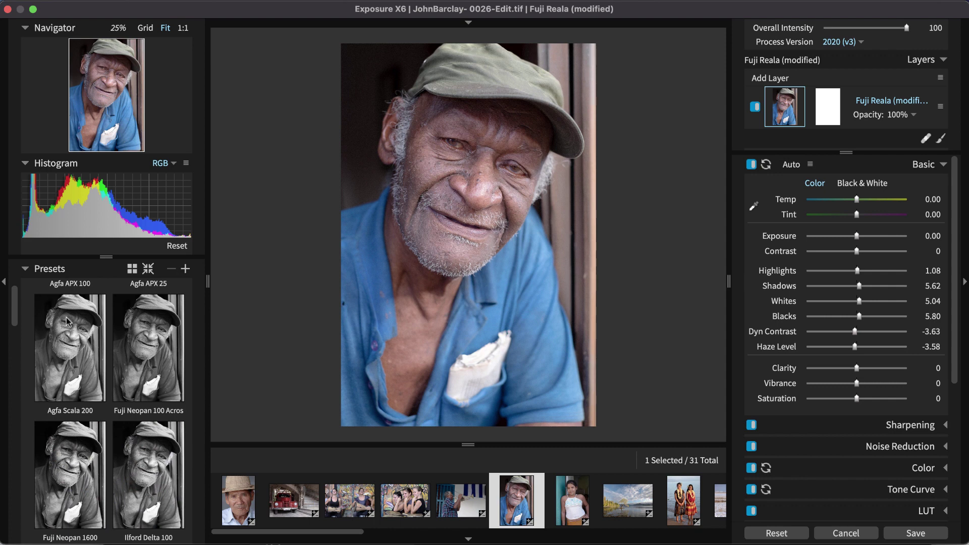
pyautogui.click(69, 325)
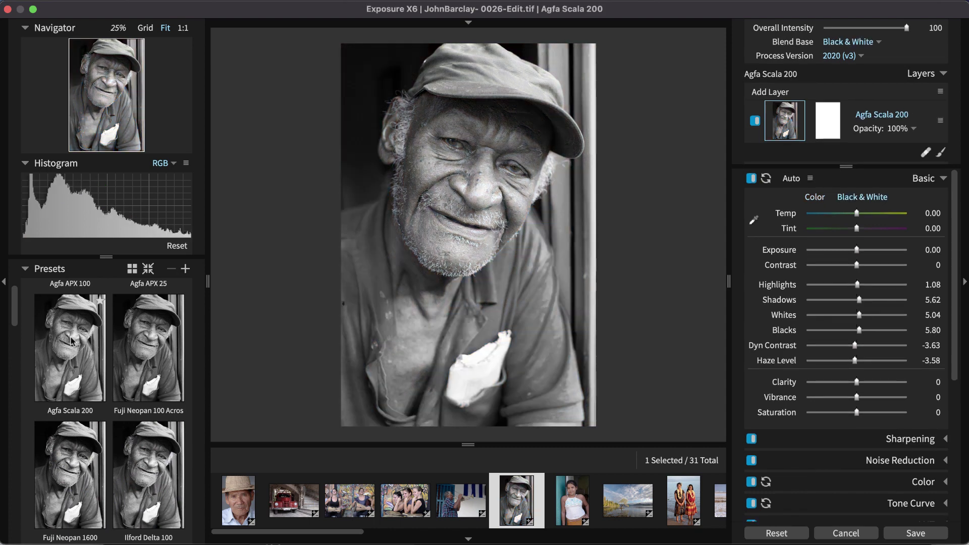
# Switch from Fuji Neopan 1600 to Ilford Delta 100 at overall intensity 24
pyautogui.click(91, 471)
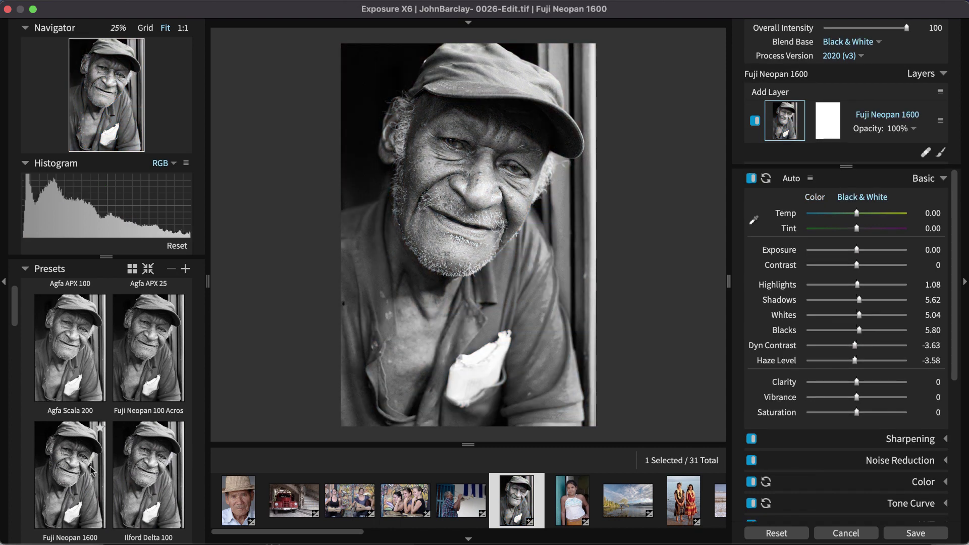
pyautogui.click(133, 472)
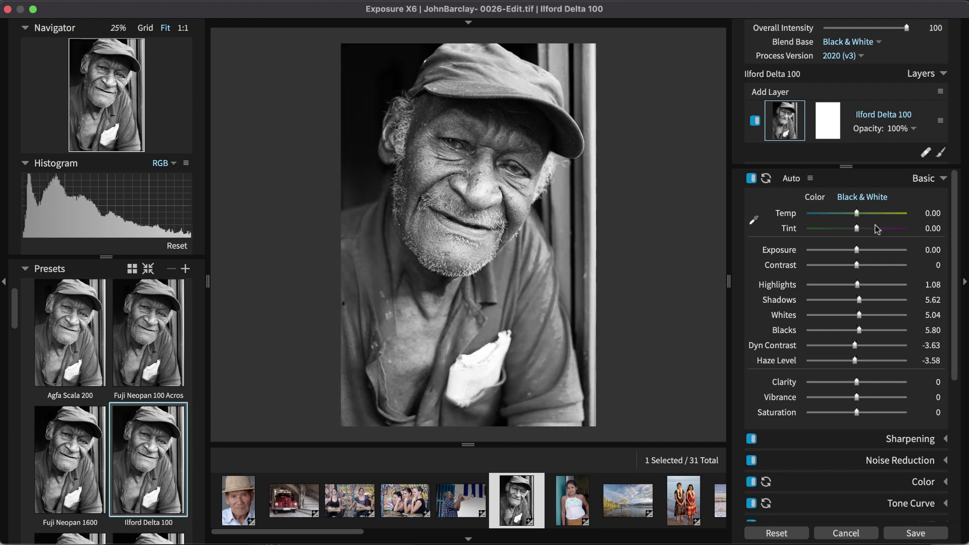
pyautogui.moveTo(906, 28); pyautogui.dragTo(847, 26)
# Reset intensity, try a Color blend base, return to Black & White, and set intensity 88
pyautogui.doubleClick(862, 28)
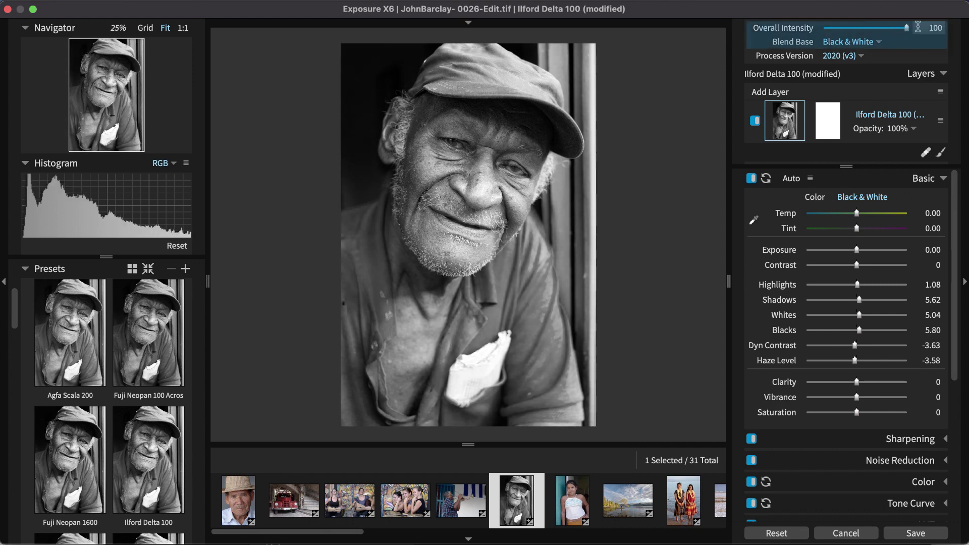
pyautogui.click(881, 43)
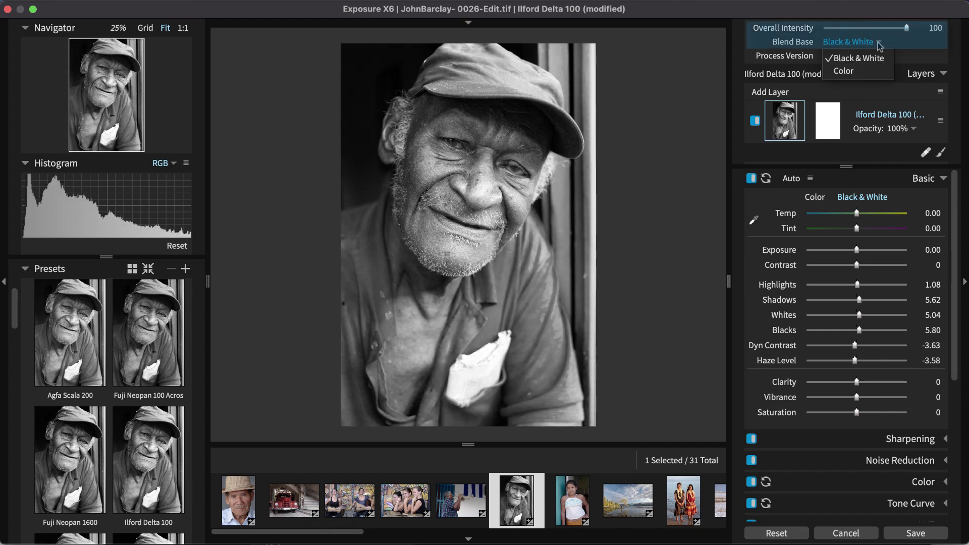
pyautogui.click(865, 68)
pyautogui.moveTo(907, 28)
pyautogui.mouseDown()
pyautogui.moveTo(859, 31)
pyautogui.moveTo(914, 34)
pyautogui.mouseUp()
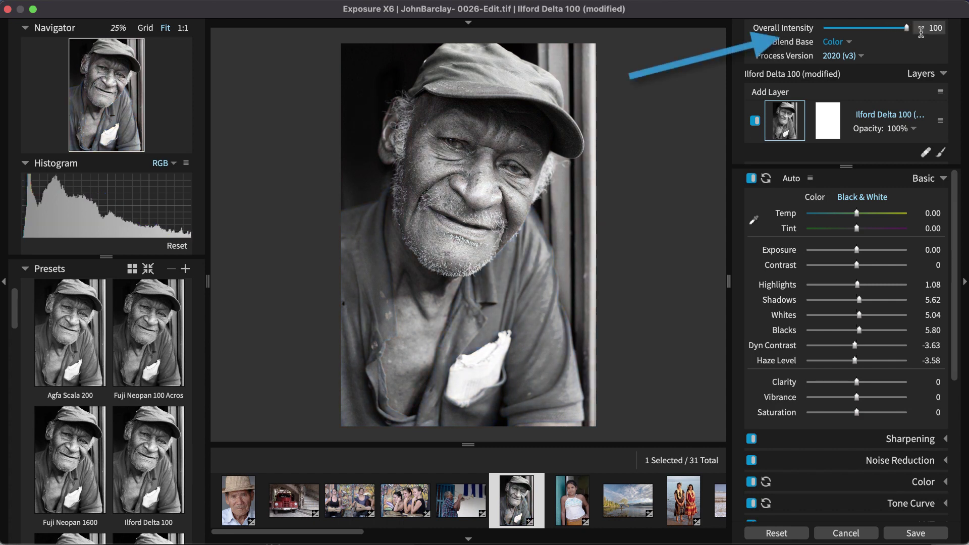
pyautogui.click(853, 42)
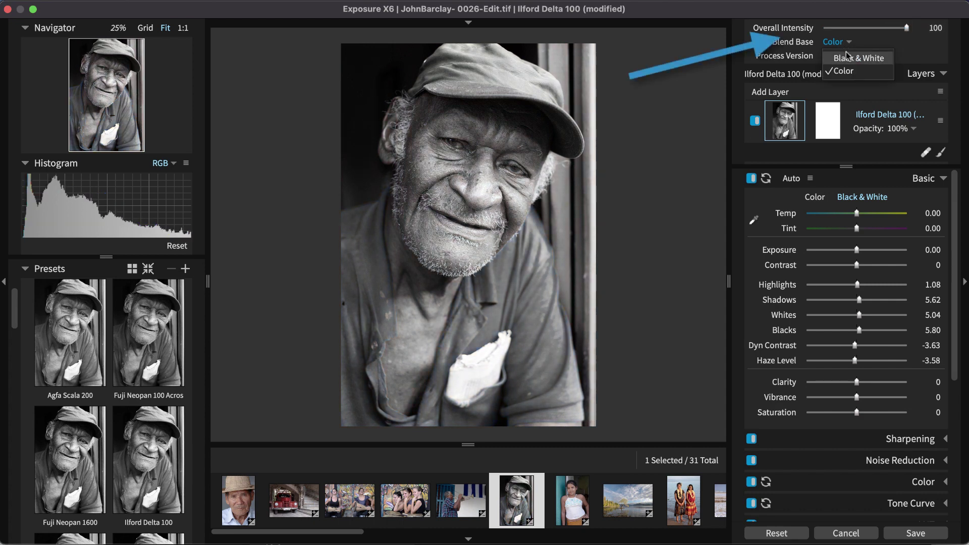
pyautogui.click(847, 55)
pyautogui.moveTo(905, 29); pyautogui.dragTo(898, 29)
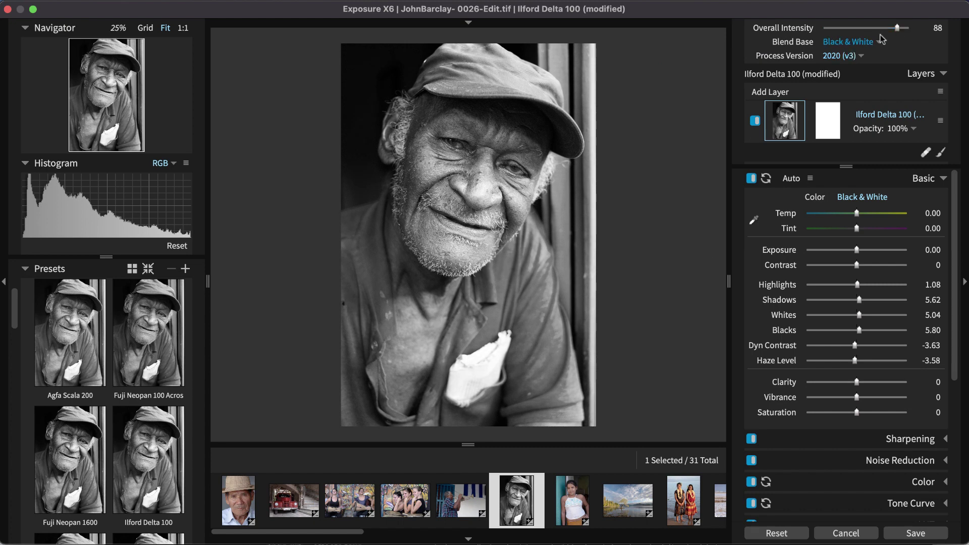
# Zoom in and heal a blemish on the man's nose with the heal brush
pyautogui.click(928, 153)
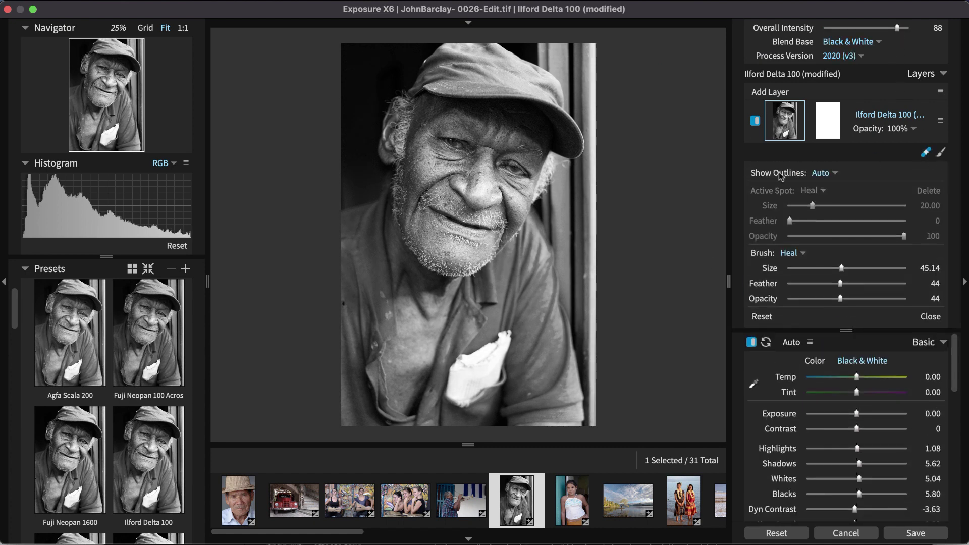
pyautogui.scroll(3, 511, 187)
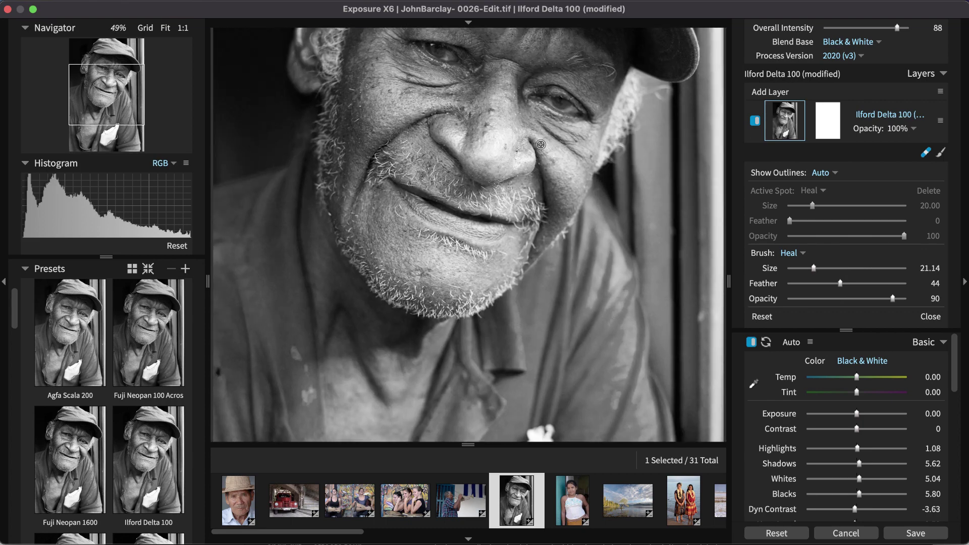
pyautogui.click(491, 112)
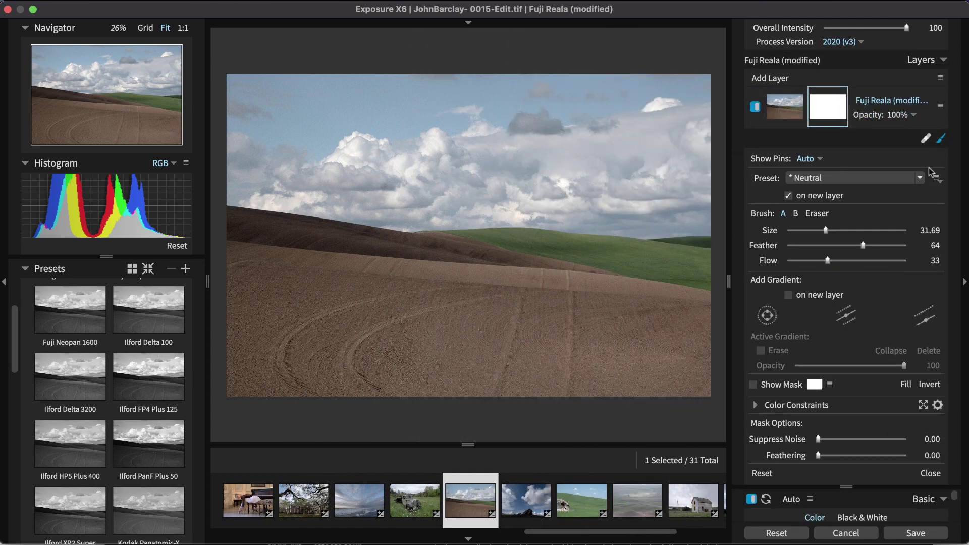
# Paint a Saturation brush layer over the sky and field, then add an empty Layer 3
pyautogui.click(919, 178)
pyautogui.click(828, 307)
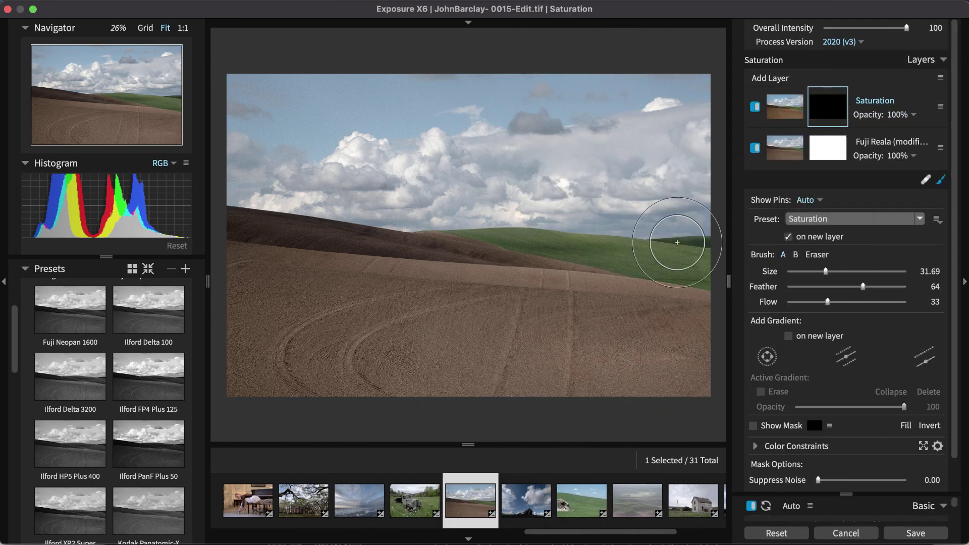
pyautogui.moveTo(296, 129)
pyautogui.mouseDown()
pyautogui.moveTo(346, 99)
pyautogui.moveTo(379, 172)
pyautogui.moveTo(662, 78)
pyautogui.moveTo(699, 88)
pyautogui.moveTo(348, 126)
pyautogui.moveTo(277, 90)
pyautogui.mouseUp()
pyautogui.moveTo(565, 236)
pyautogui.mouseDown()
pyautogui.moveTo(668, 256)
pyautogui.moveTo(242, 255)
pyautogui.moveTo(363, 361)
pyautogui.moveTo(342, 385)
pyautogui.mouseUp()
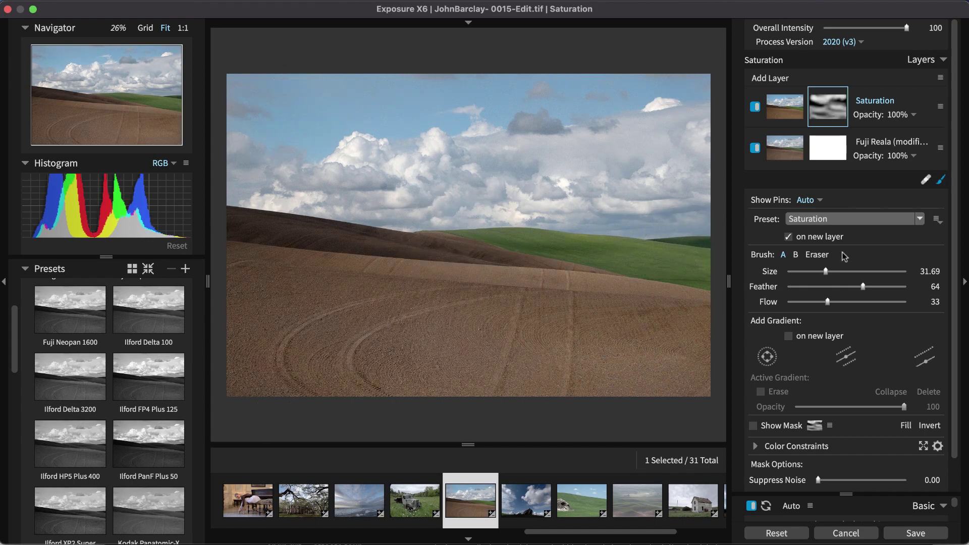
pyautogui.click(776, 79)
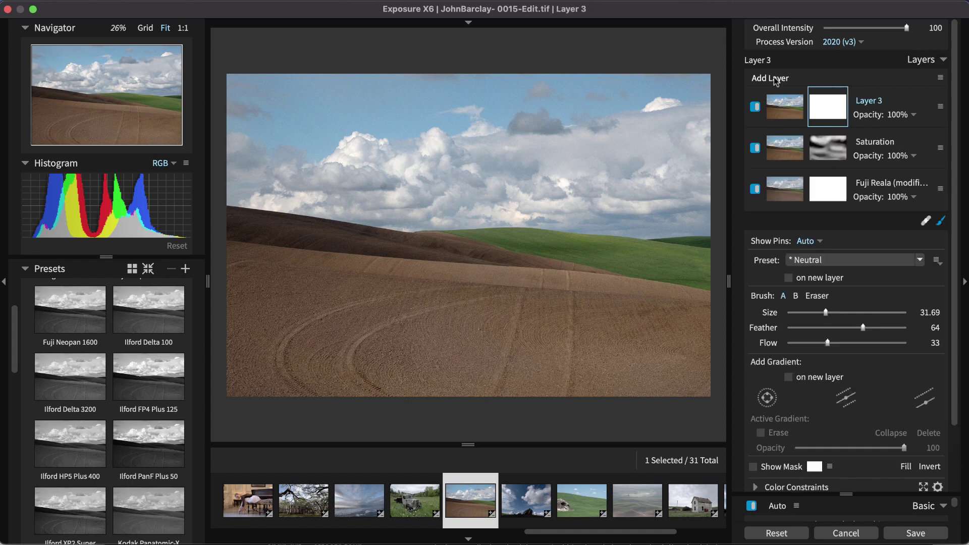
# Make the new layer a Dodge (Lighten) adjustment masked by a linear gradient over the lower field
pyautogui.click(853, 260)
pyautogui.click(852, 348)
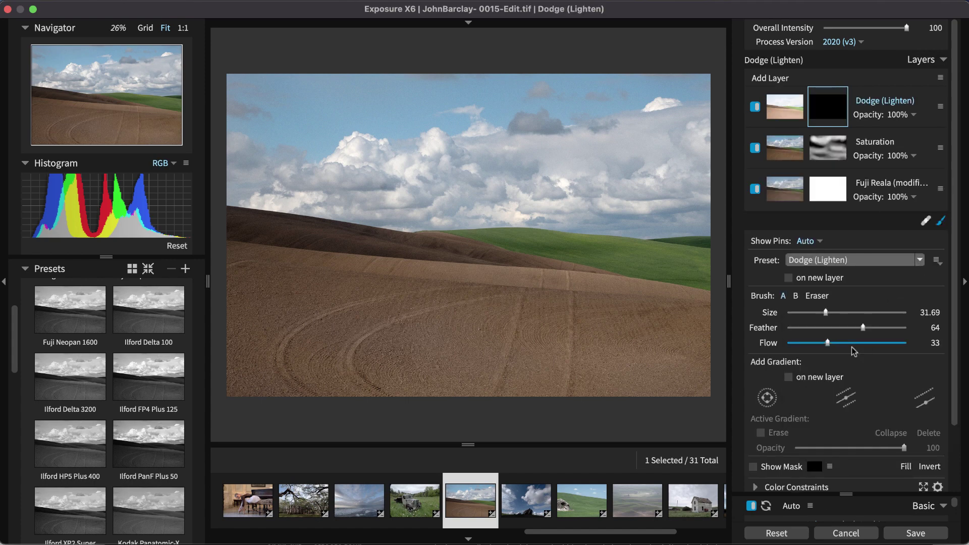
pyautogui.click(914, 397)
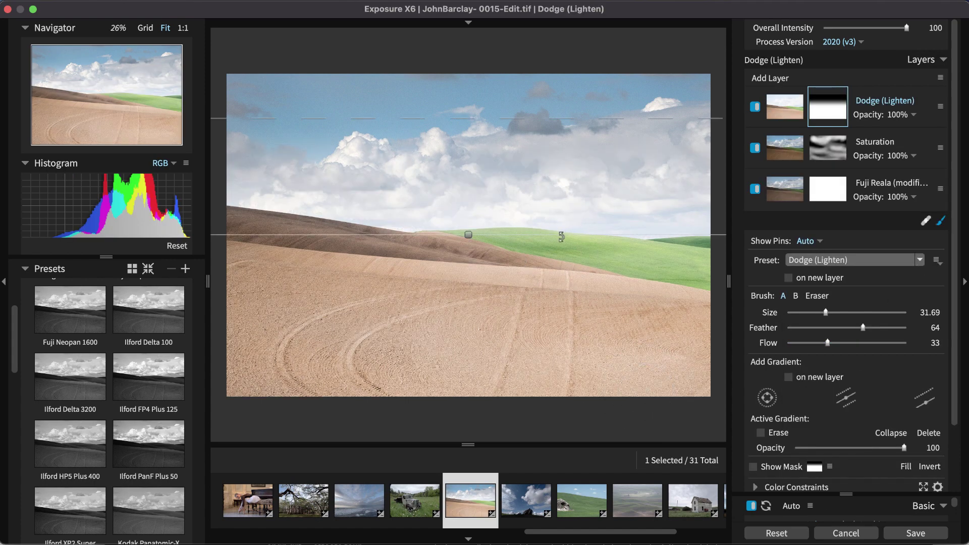
pyautogui.moveTo(468, 234); pyautogui.dragTo(465, 372)
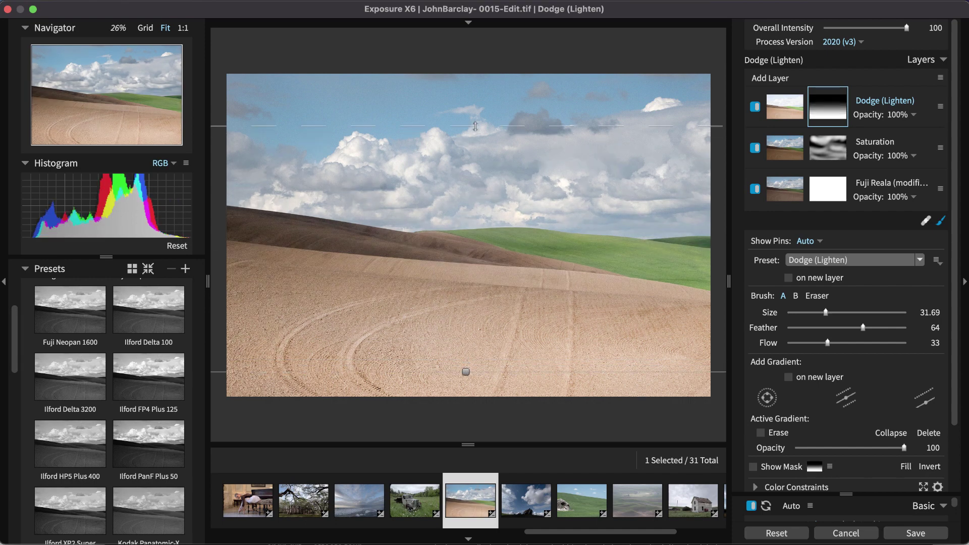
# Lower the dodge layer's opacity to 31% and show the mask's colour constraint options
pyautogui.click(869, 120)
pyautogui.moveTo(905, 140); pyautogui.dragTo(828, 137)
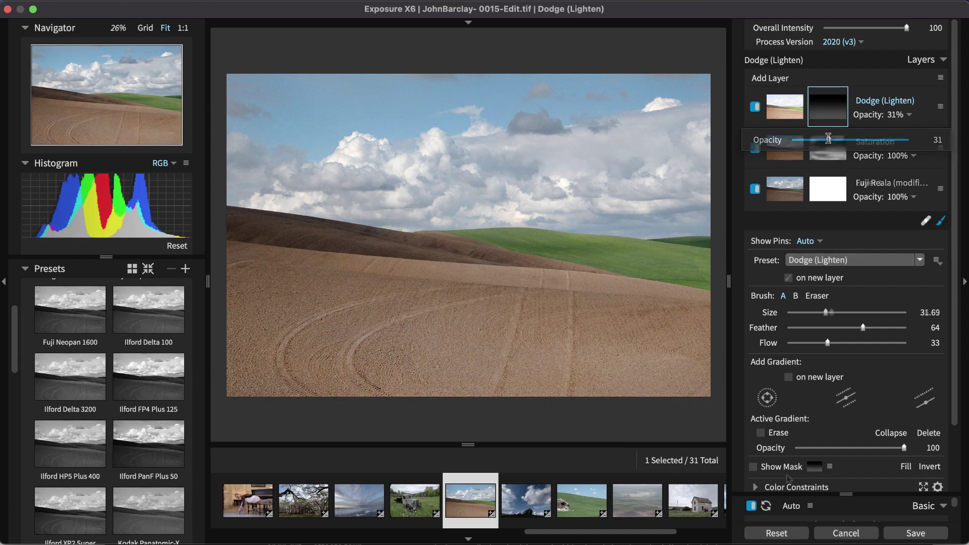
pyautogui.click(756, 487)
pyautogui.scroll(-4, 807, 416)
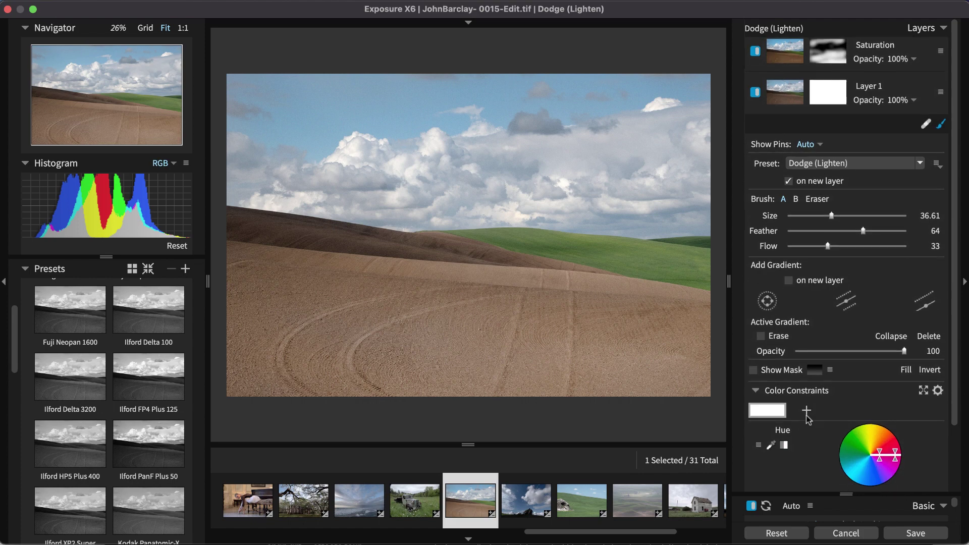
# Hide the Color Constraints options, then collapse the film preset thumbnails in the Presets section
pyautogui.scroll(-8, 807, 418)
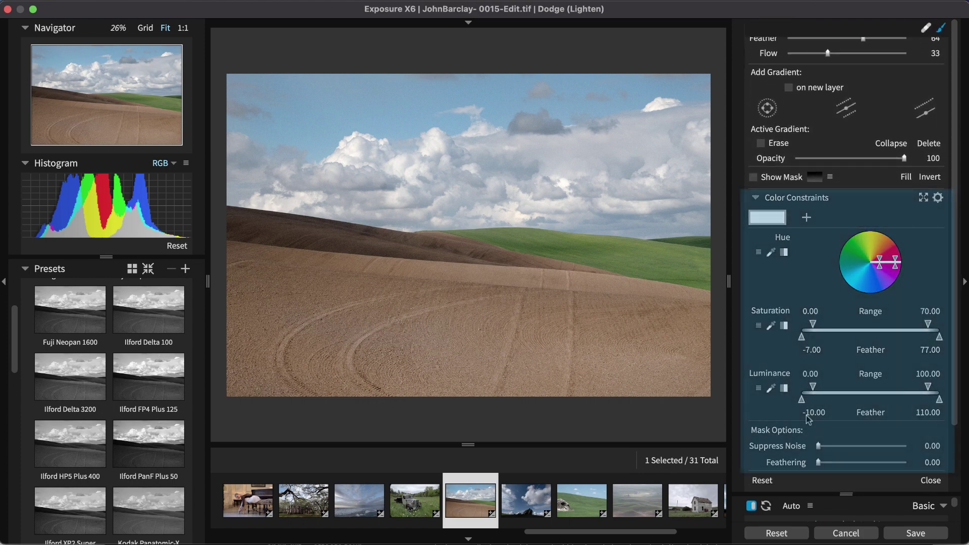
pyautogui.click(755, 197)
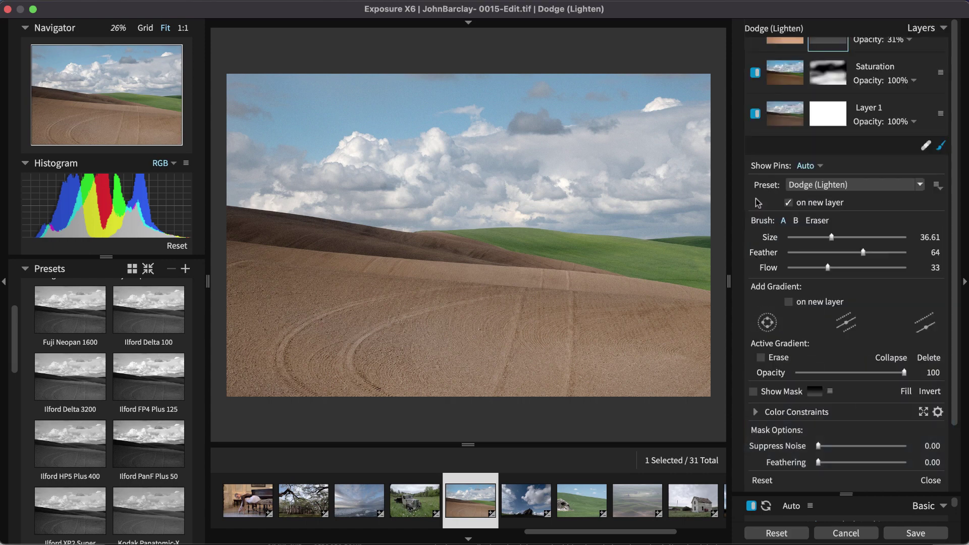
pyautogui.scroll(3, 757, 202)
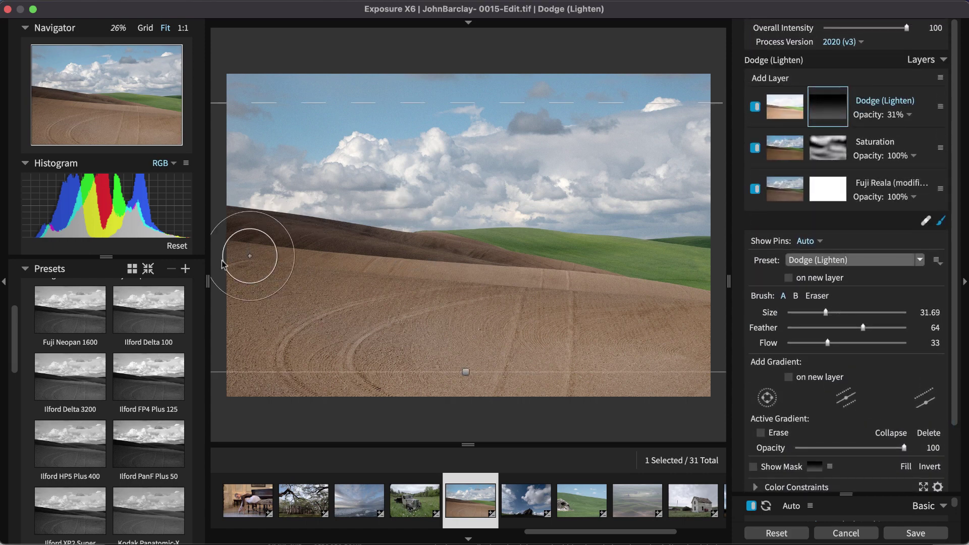
pyautogui.click(62, 274)
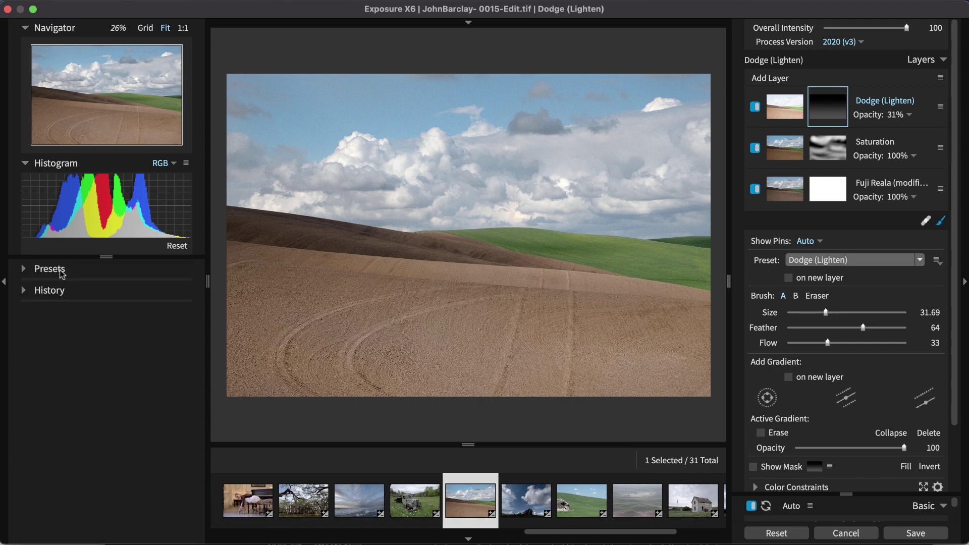
# Review earlier History states back to the brushing strokes, then return to the latest Layer Intensity step
pyautogui.click(58, 291)
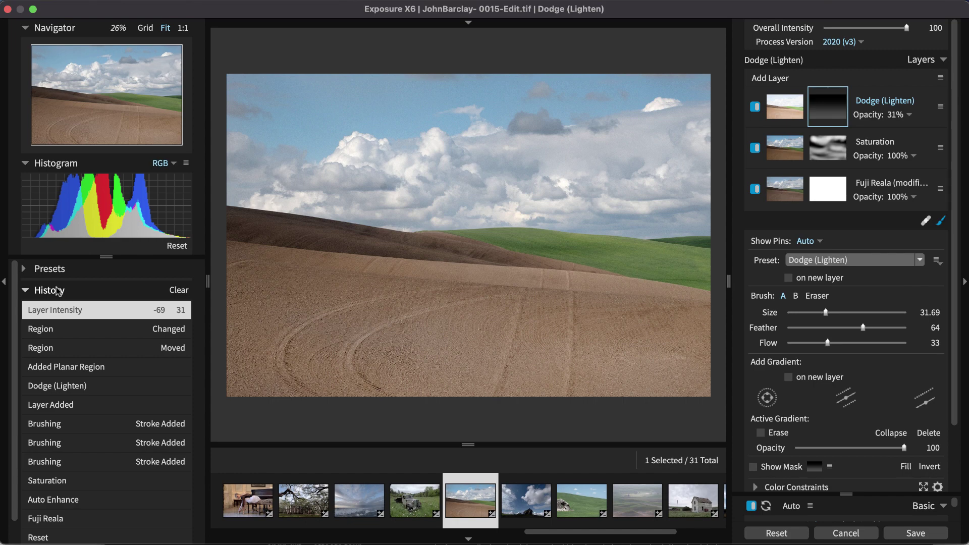
pyautogui.click(76, 347)
pyautogui.click(85, 367)
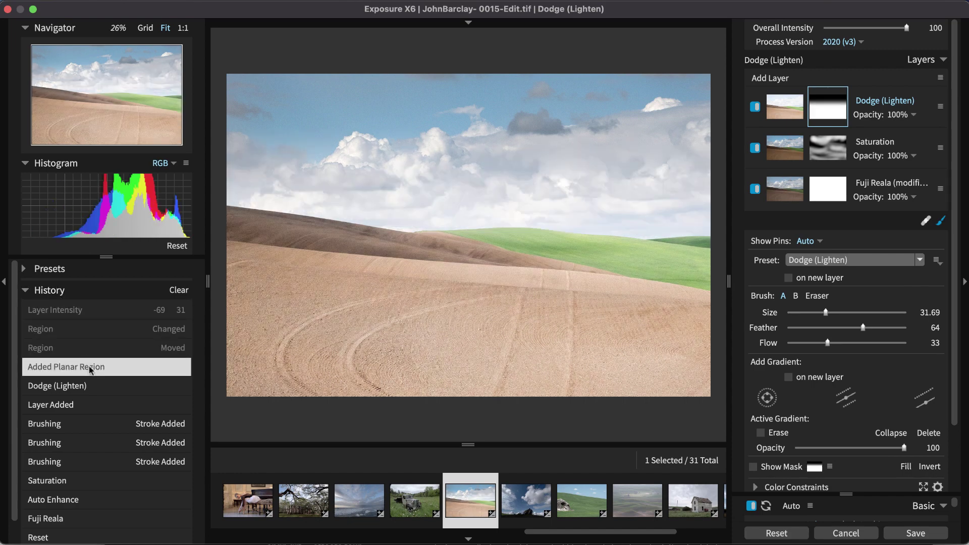
pyautogui.click(92, 406)
pyautogui.click(93, 423)
pyautogui.click(93, 441)
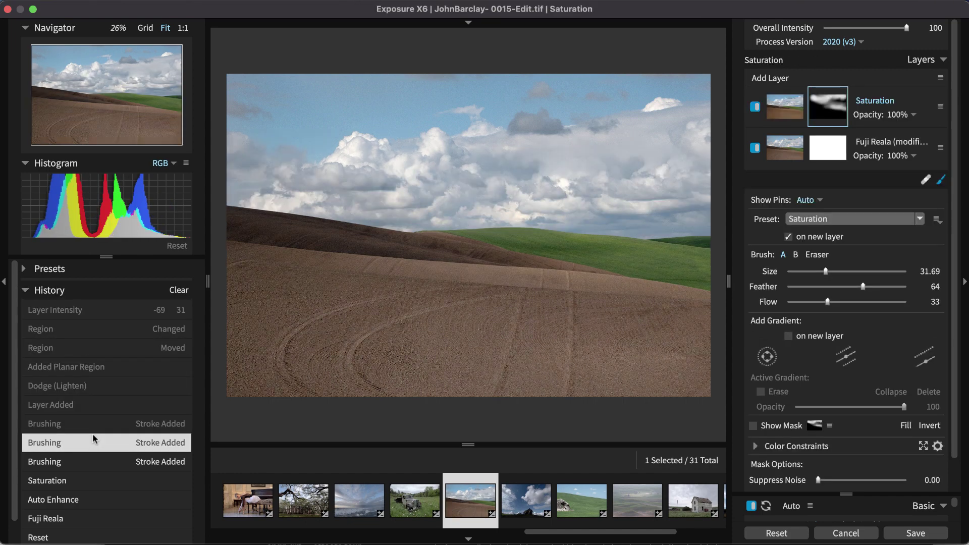
pyautogui.click(101, 347)
pyautogui.click(112, 329)
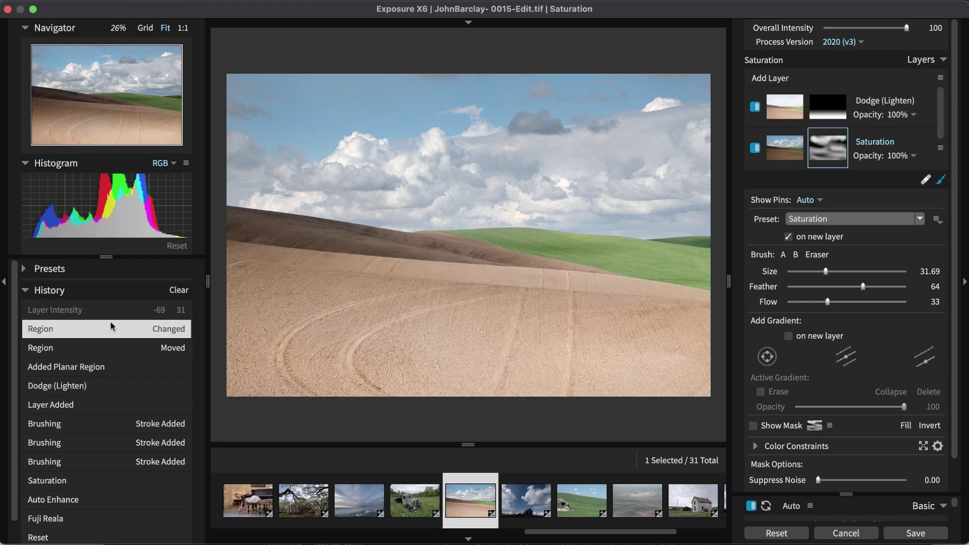
pyautogui.click(113, 317)
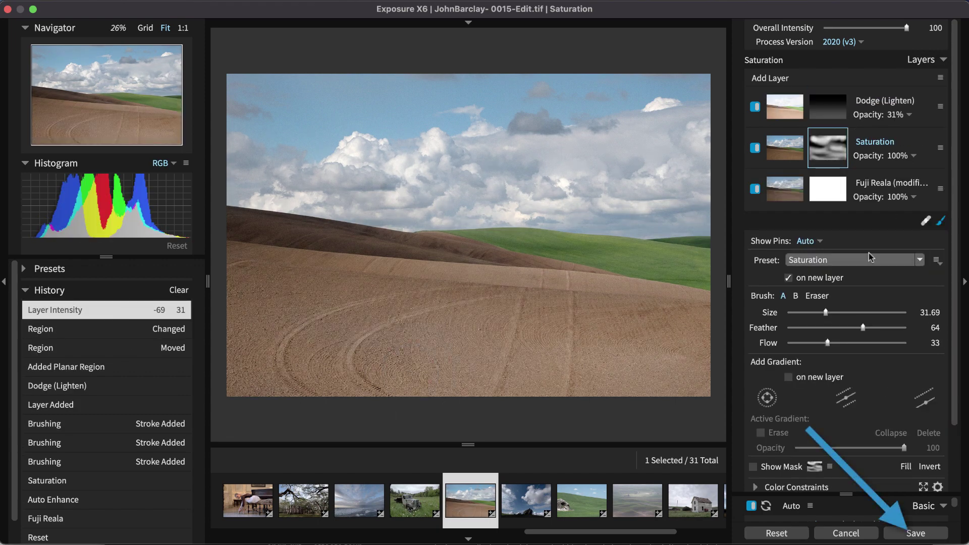
# Turn off the brush to show the basic adjustments and save the edits back to Lightroom
pyautogui.click(942, 222)
pyautogui.hscroll(3, 585, 512)
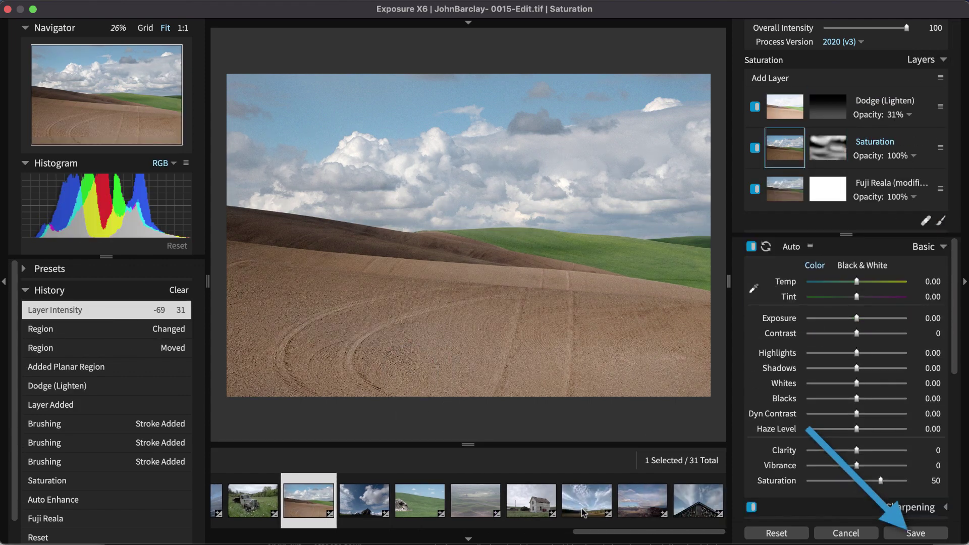
pyautogui.click(899, 534)
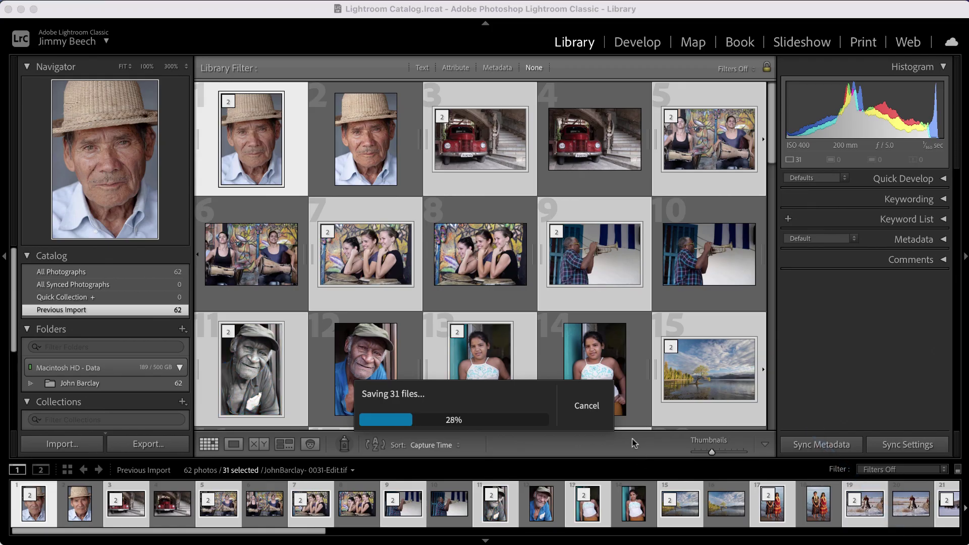